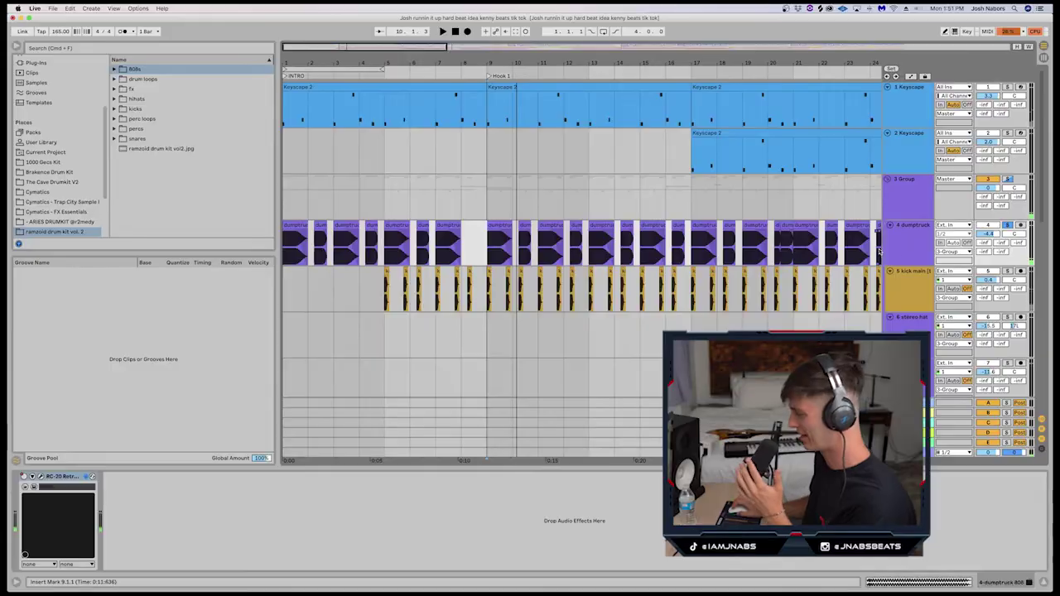
Try the 808 track's volume at 6.0 dB, undo the change and play the beat.
key("space")
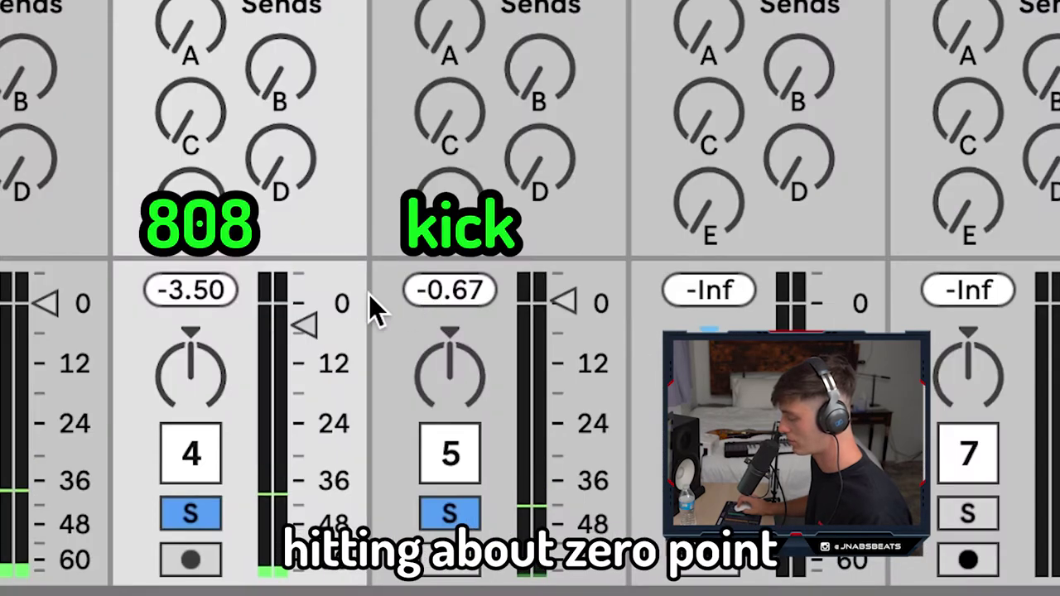
left_click_drag(215, 290, 230, 279)
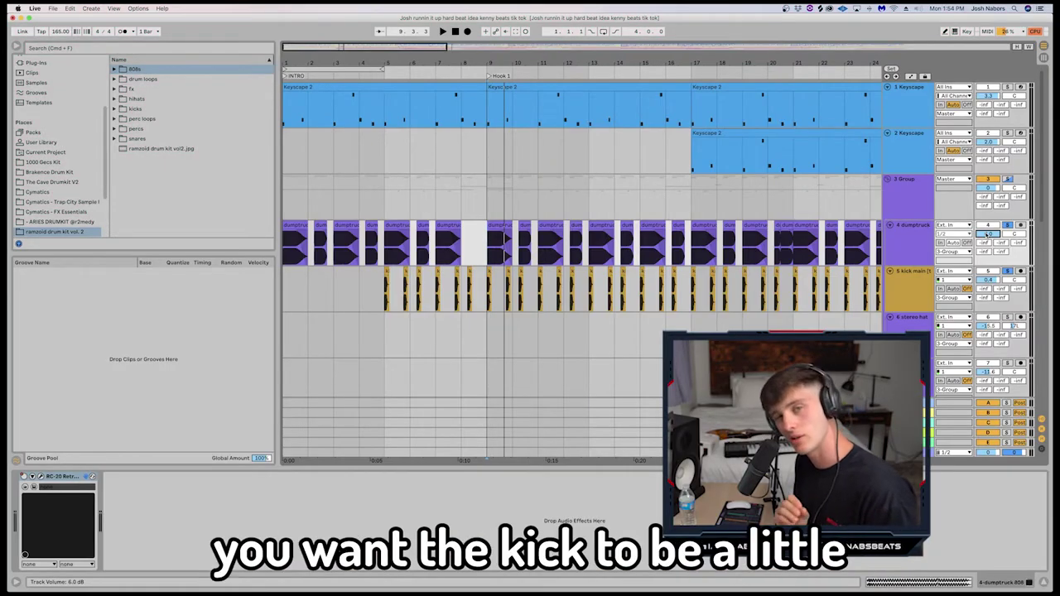
key("super+z")
key("space")
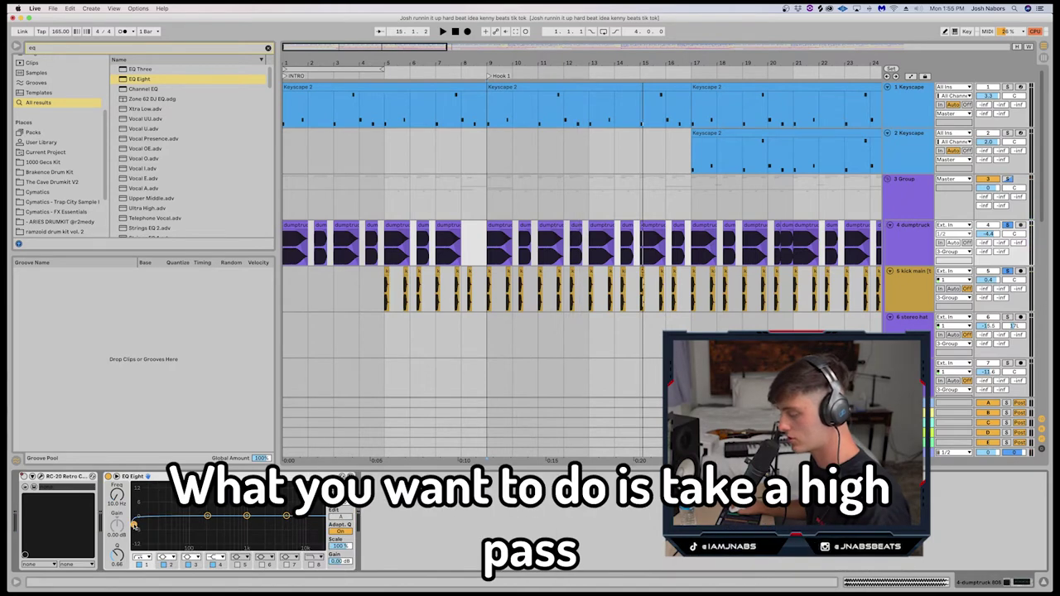
Add a low cut to the 808's EQ Eight and reduce its mid boosts, with band 2 at 1.61 dB.
left_click_drag(141, 524, 152, 523)
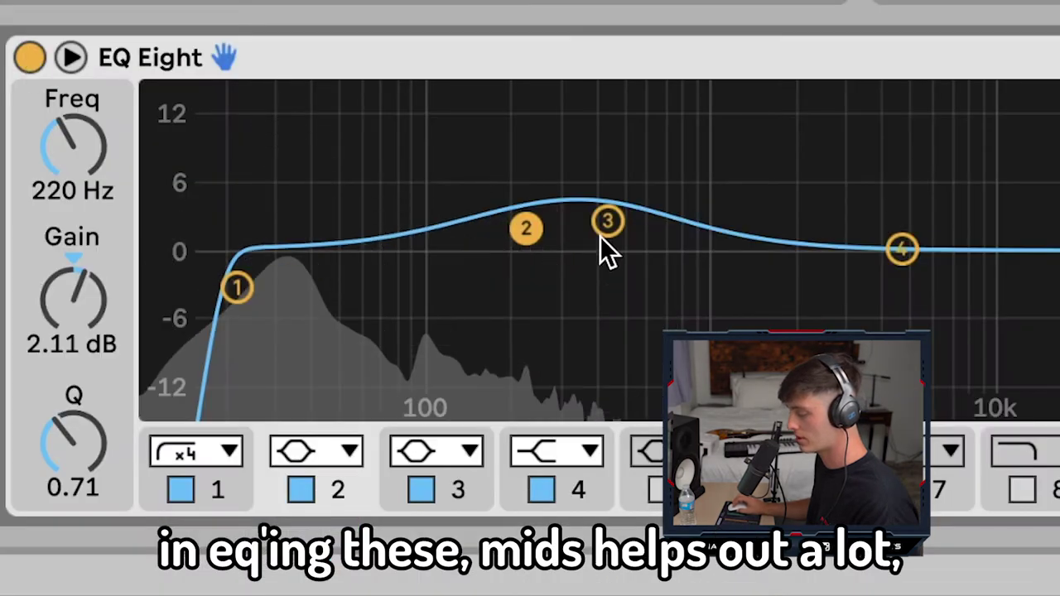
left_click_drag(607, 221, 608, 229)
left_click_drag(526, 229, 527, 234)
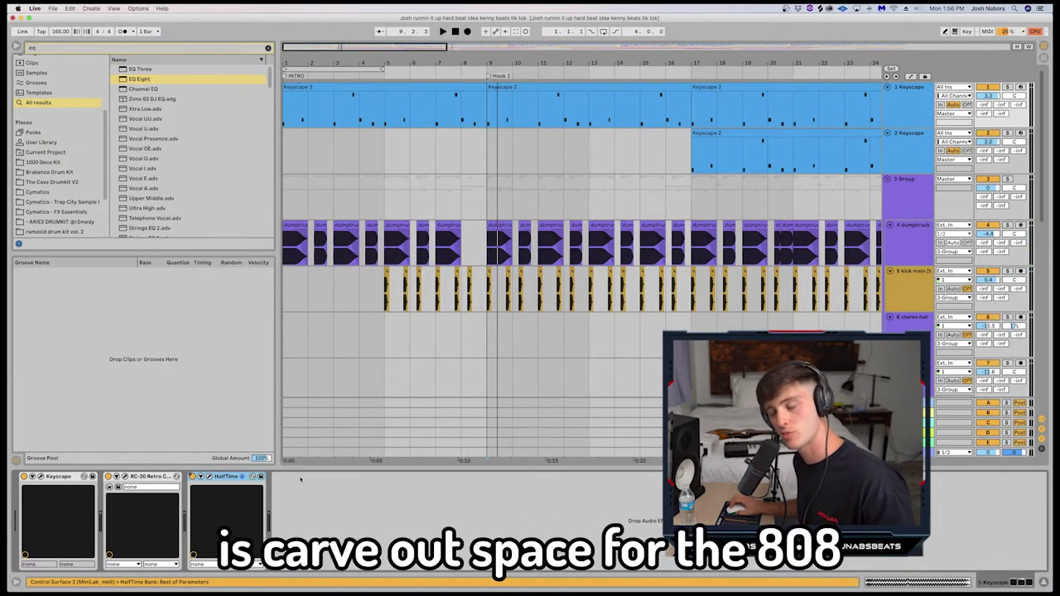
Add an EQ Eight to the Keyscape track and raise its high-pass band to around 194 Hz.
left_click_drag(194, 80, 400, 481)
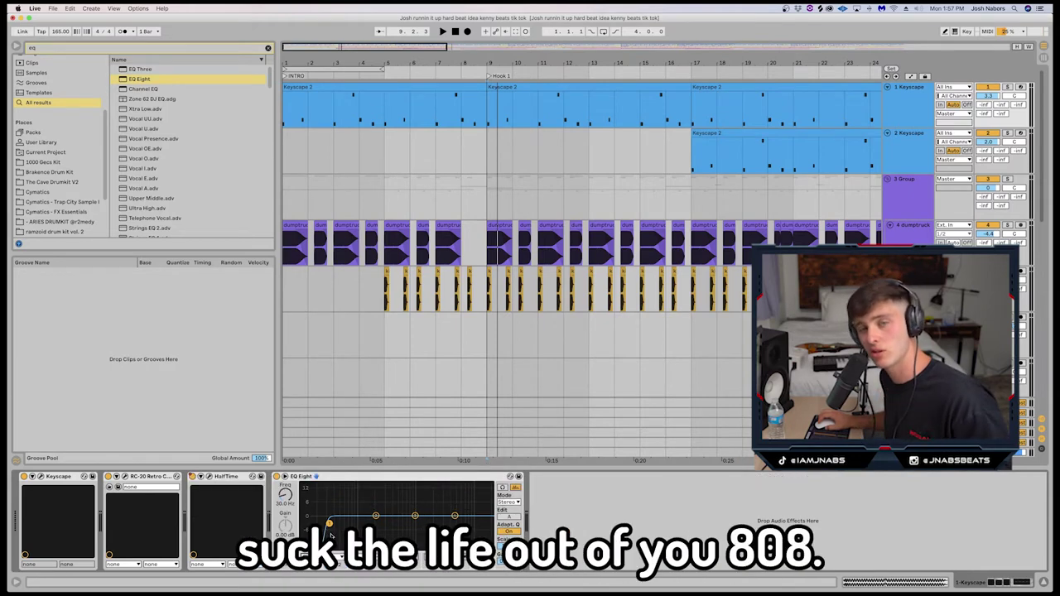
left_click_drag(329, 523, 382, 523)
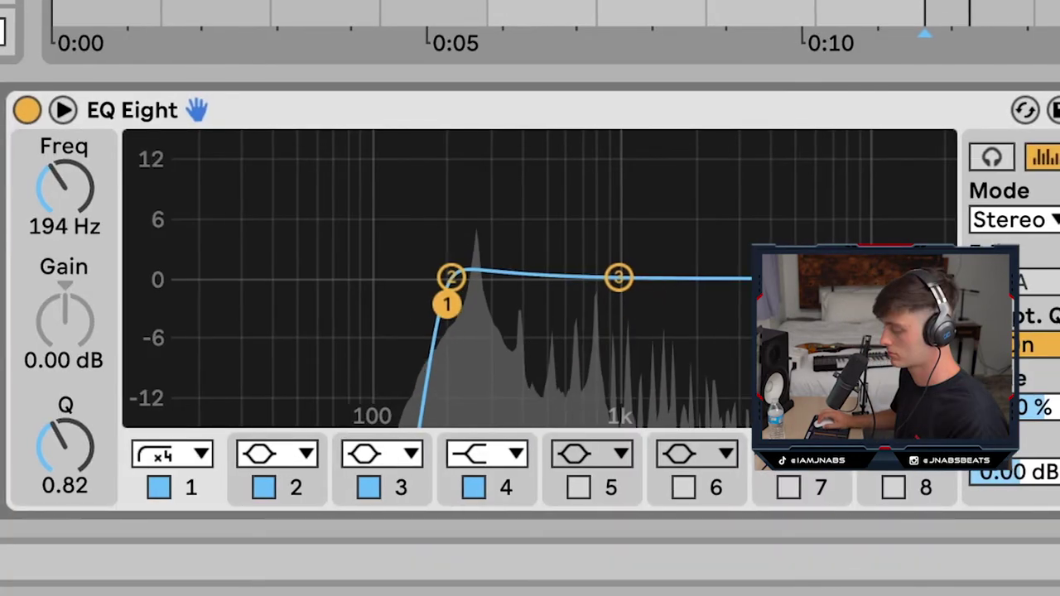
left_click_drag(469, 306, 480, 295)
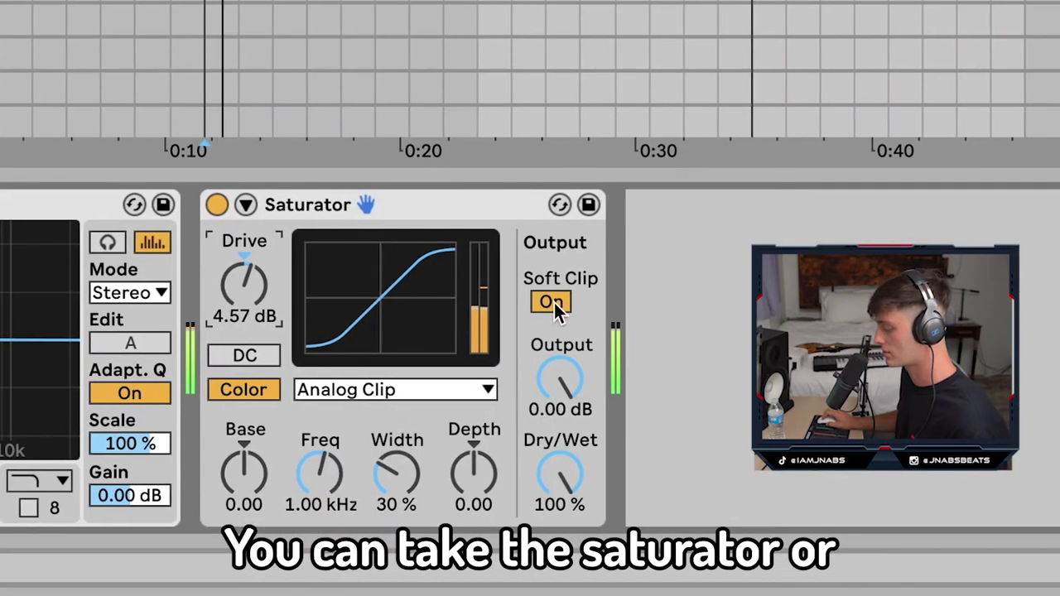
Test the 808's Saturator at 36 dB drive, settle on 1.71 dB with Soft Clip on, and compare it bypassed.
left_click(553, 302)
left_click(552, 303)
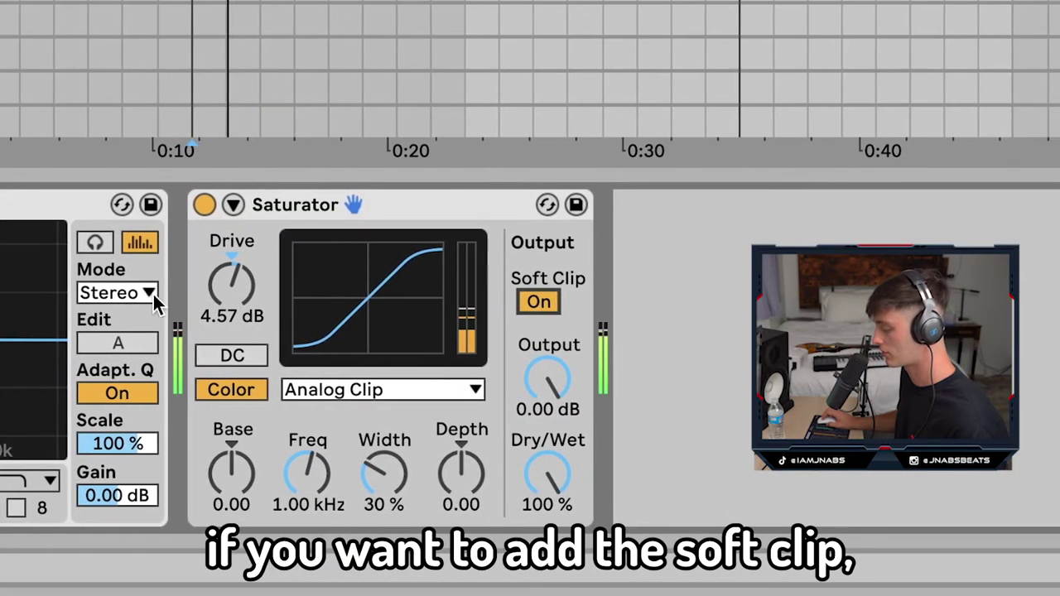
left_click_drag(234, 284, 231, 237)
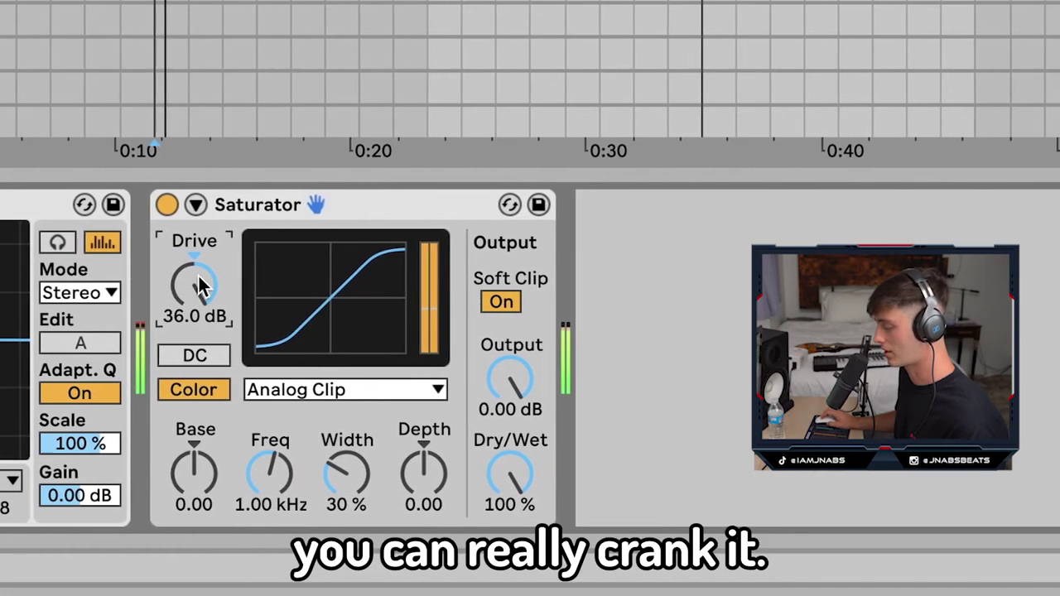
left_click_drag(202, 280, 172, 277)
left_click(145, 205)
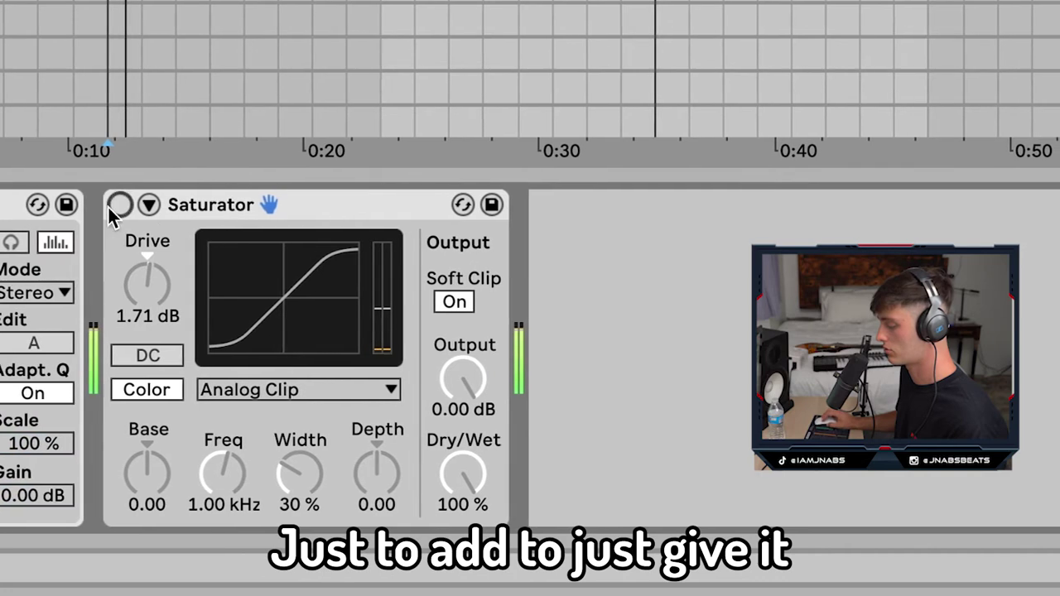
left_click(110, 206)
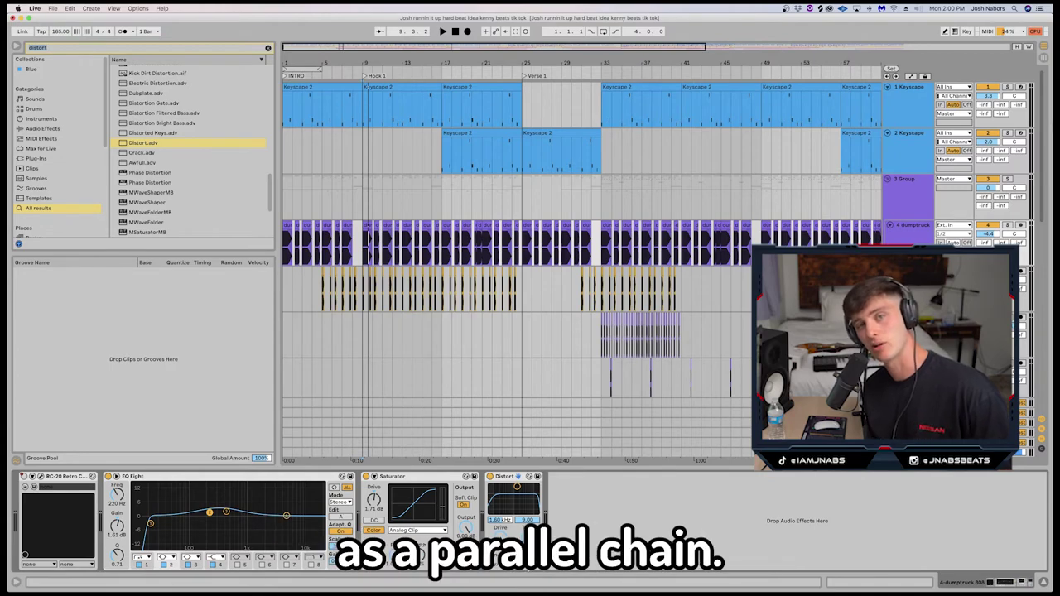
Group Distort into an Audio Effect Rack, duplicate its chain, and remove Distort from the first chain.
left_click(507, 477)
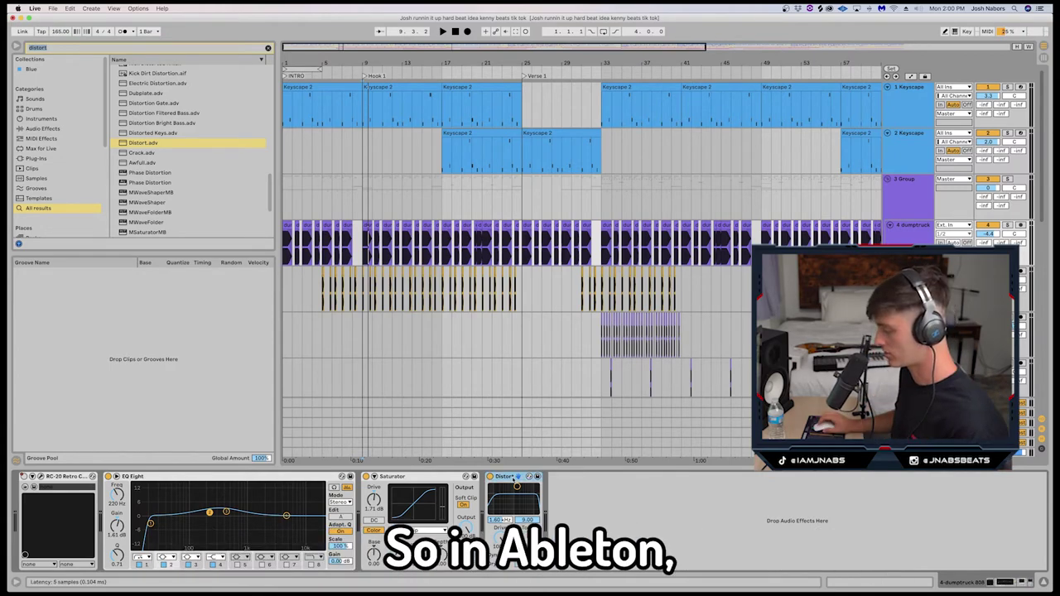
key("super+g")
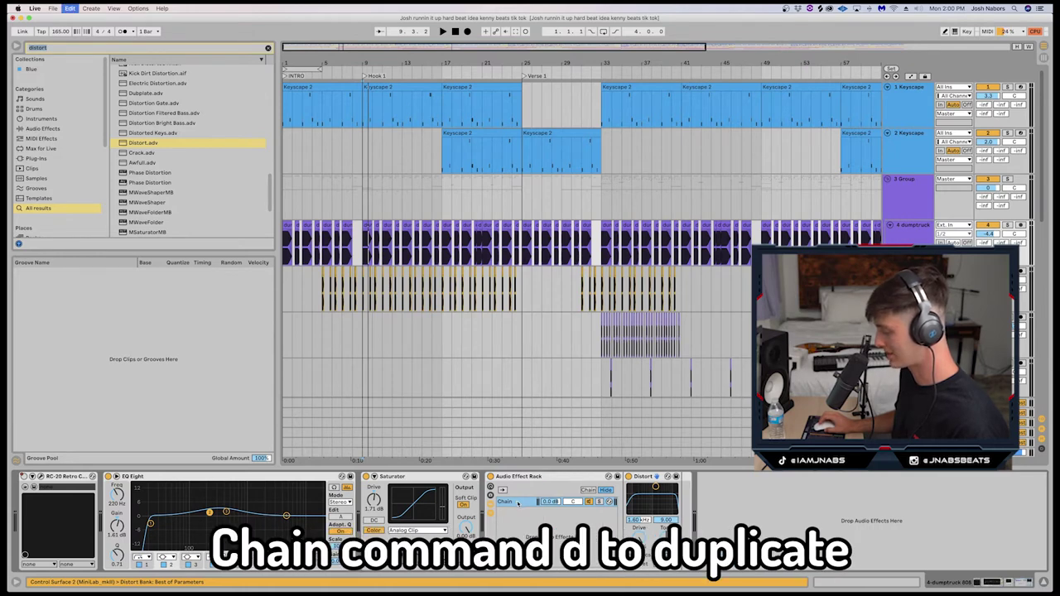
left_click(518, 503)
key("super+d")
left_click(654, 477)
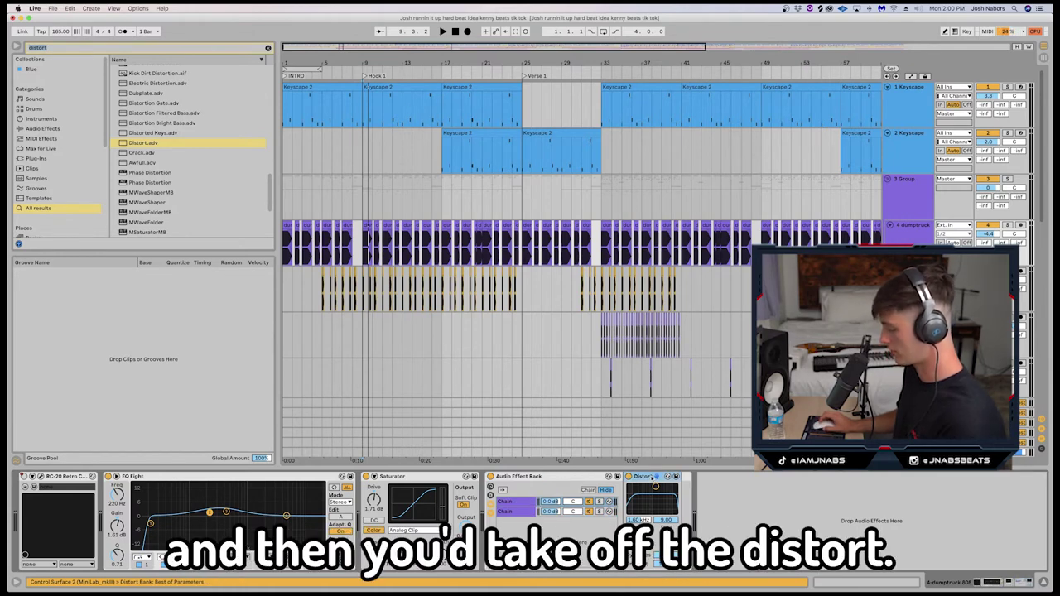
key("BackSpace")
left_click(561, 512)
key("space")
key("space")
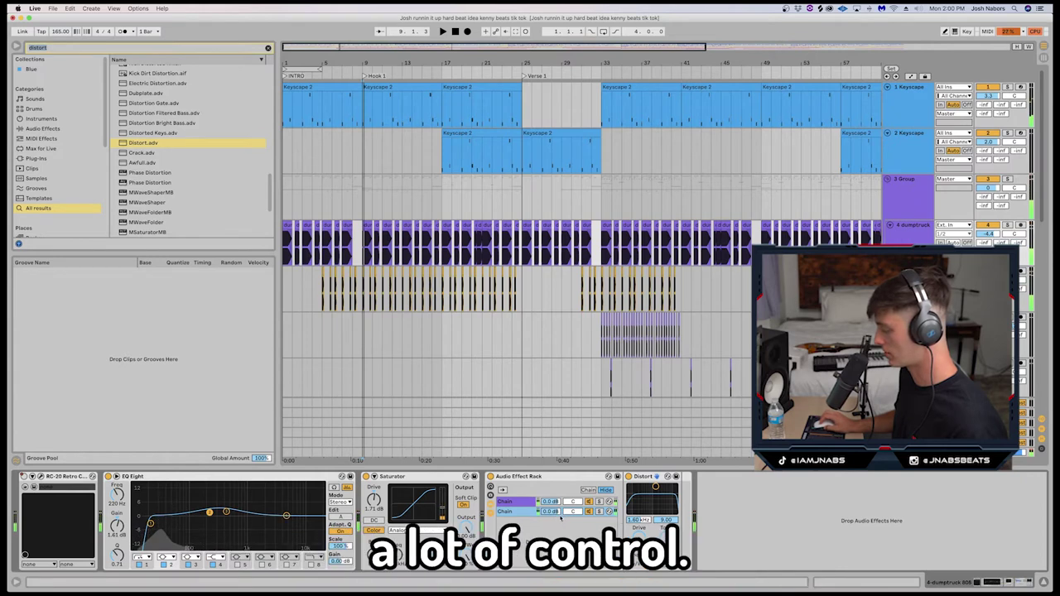
Lower Distort's filter frequency with a bandwidth of 4.22, and set the distorted chain's volume to -7.4 dB.
left_click_drag(667, 490, 648, 500)
left_click_drag(550, 511, 550, 499)
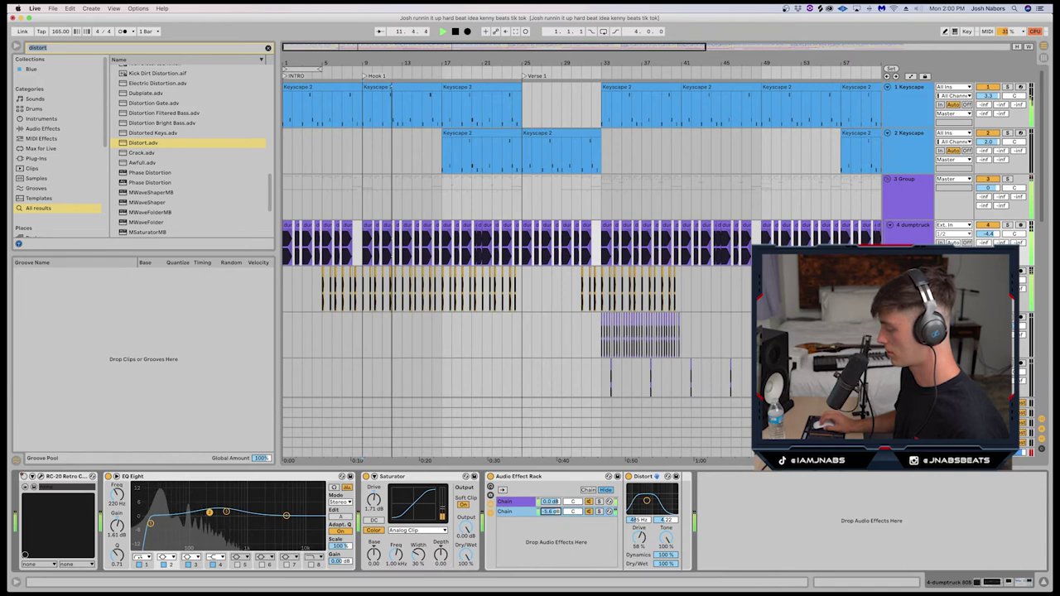
key("space")
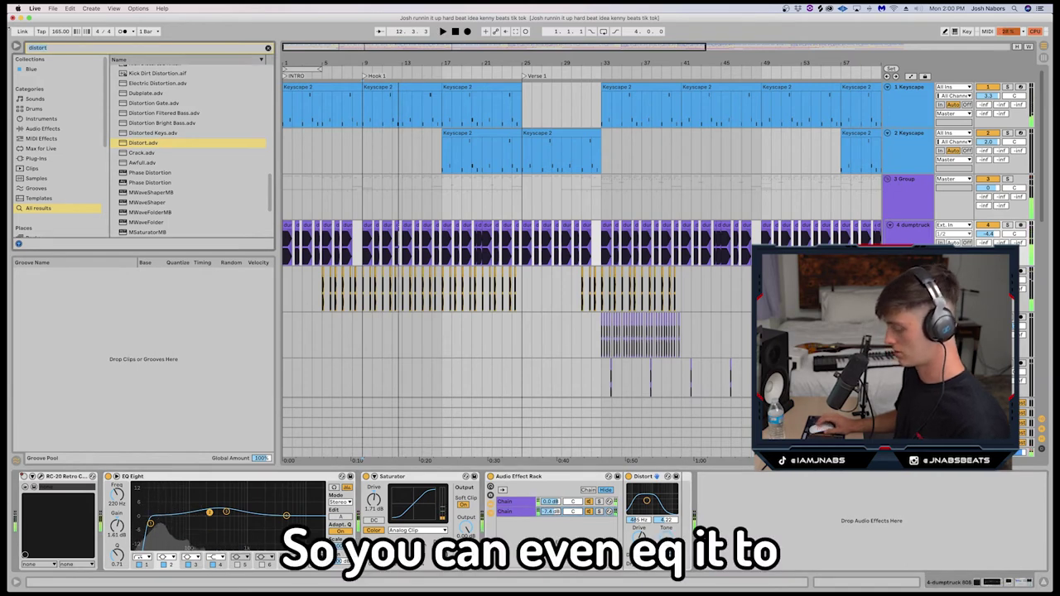
Search the browser for "eq" and add an EQ Eight after Distort in the parallel chain.
key("super+f")
type("eq")
key("Down")
key("Return")
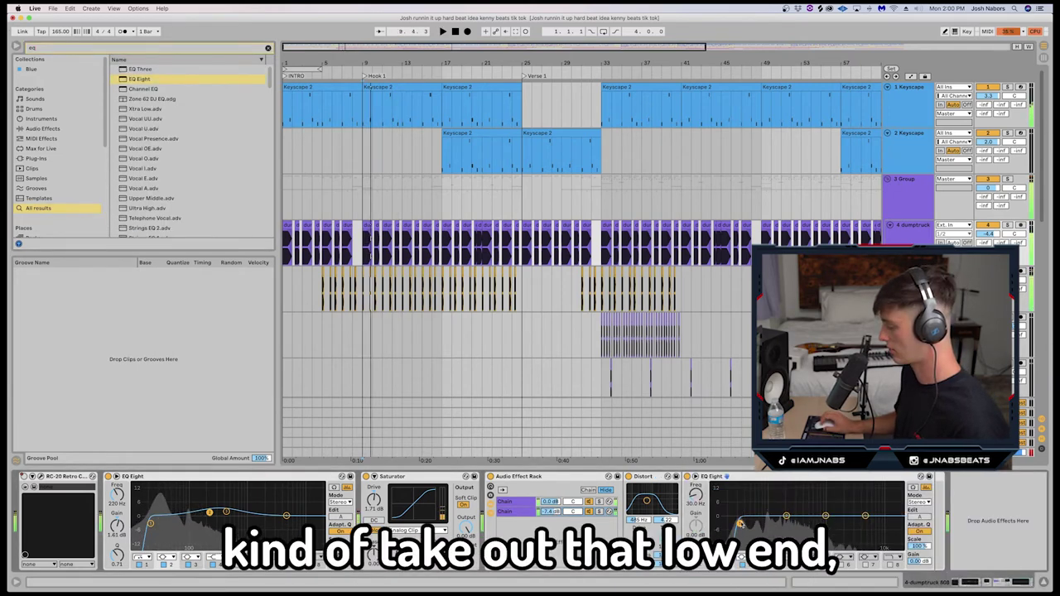
Band-limit the distorted chain's EQ Eight with a low cut and a high cut that isolate the mids.
key("space")
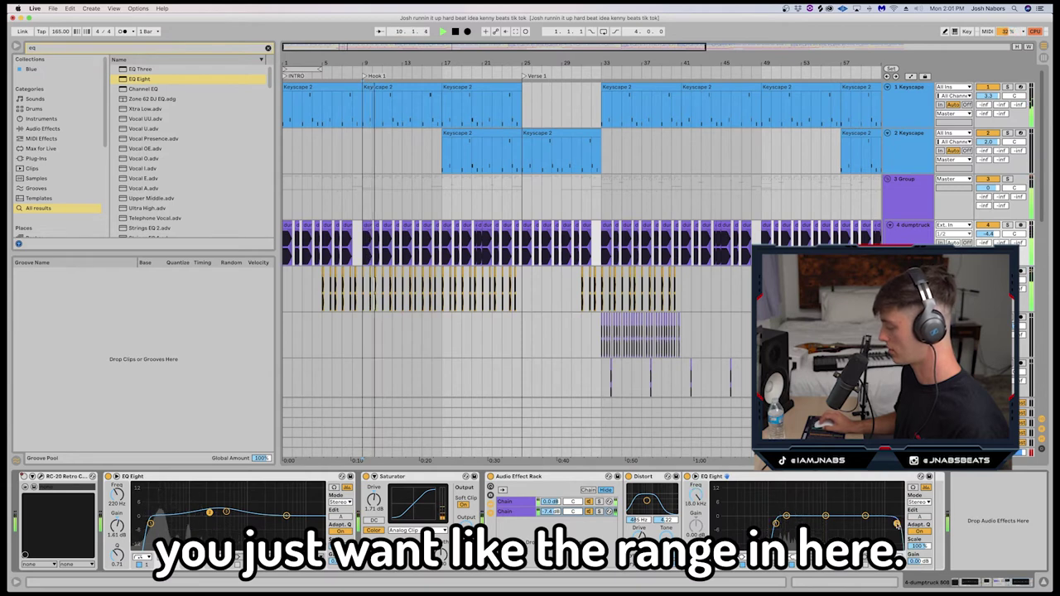
left_click_drag(898, 525, 777, 527)
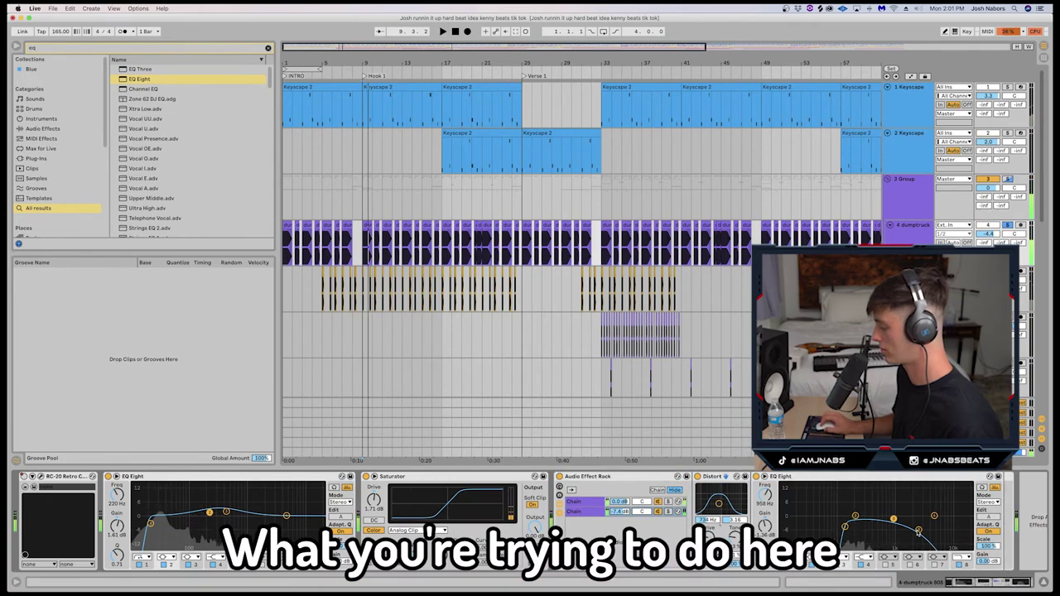
key("space")
left_click_drag(918, 532, 856, 512)
left_click_drag(845, 527, 844, 527)
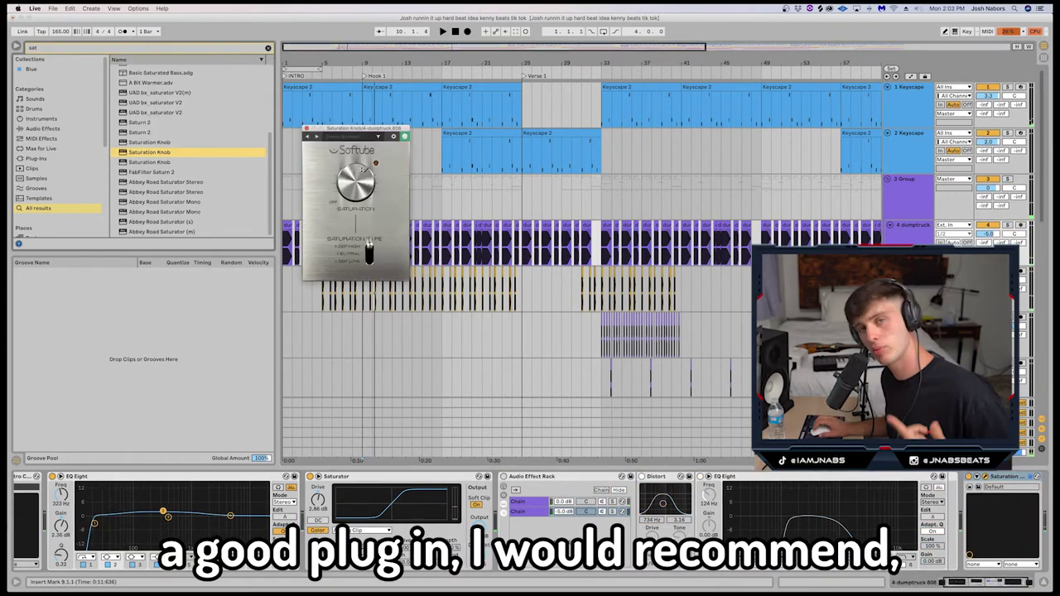
Group Saturation Knob into an Audio Effect Rack with two parallel chains, setting the saturated one to -6.0 dB.
left_click(1006, 478)
key("Delete")
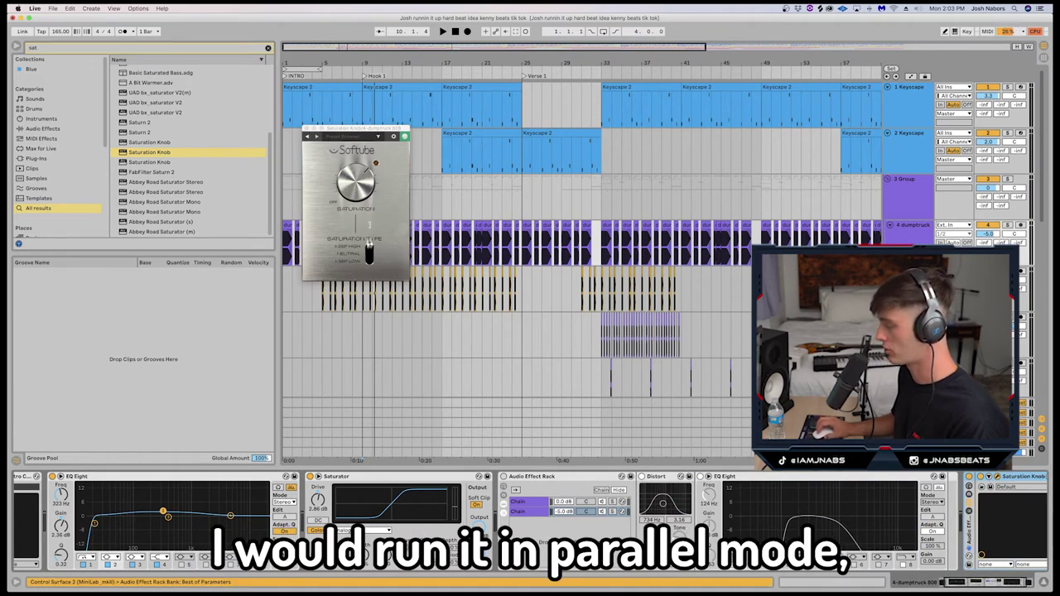
key("space")
left_click(362, 179)
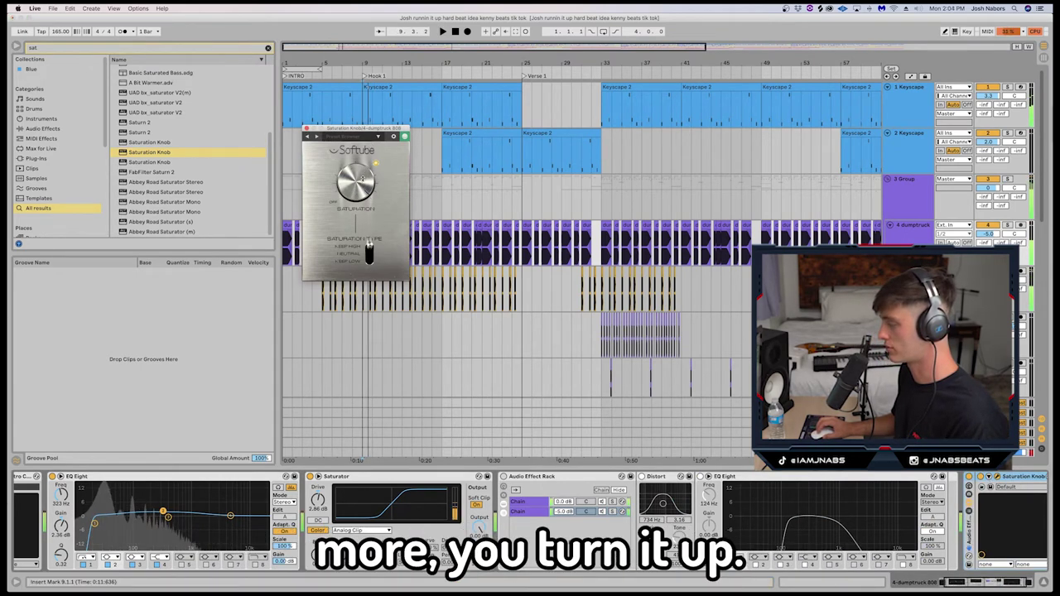
left_click(969, 504)
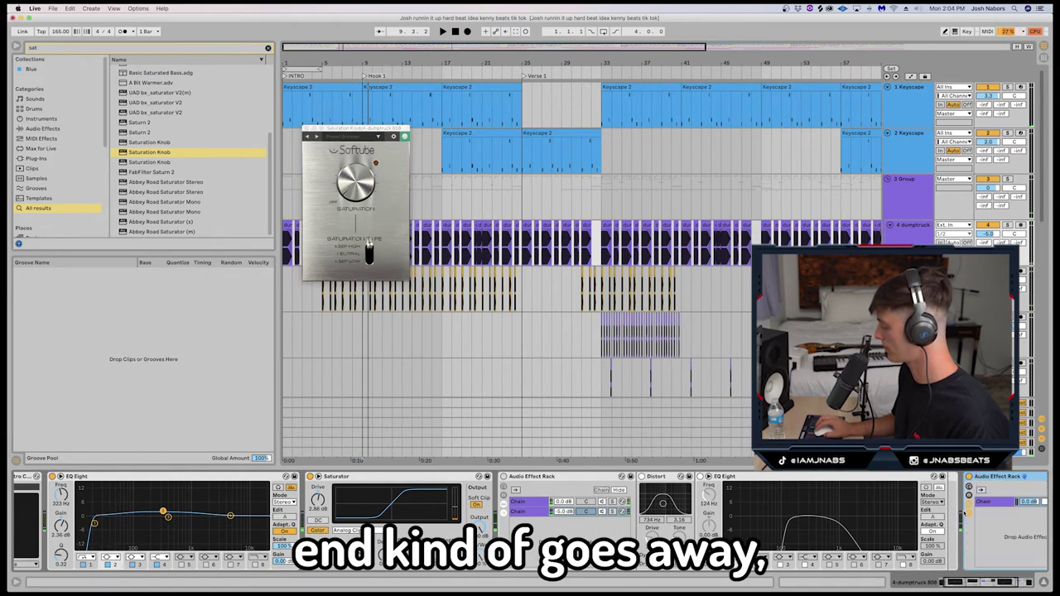
scroll(964, 514, "right", 3)
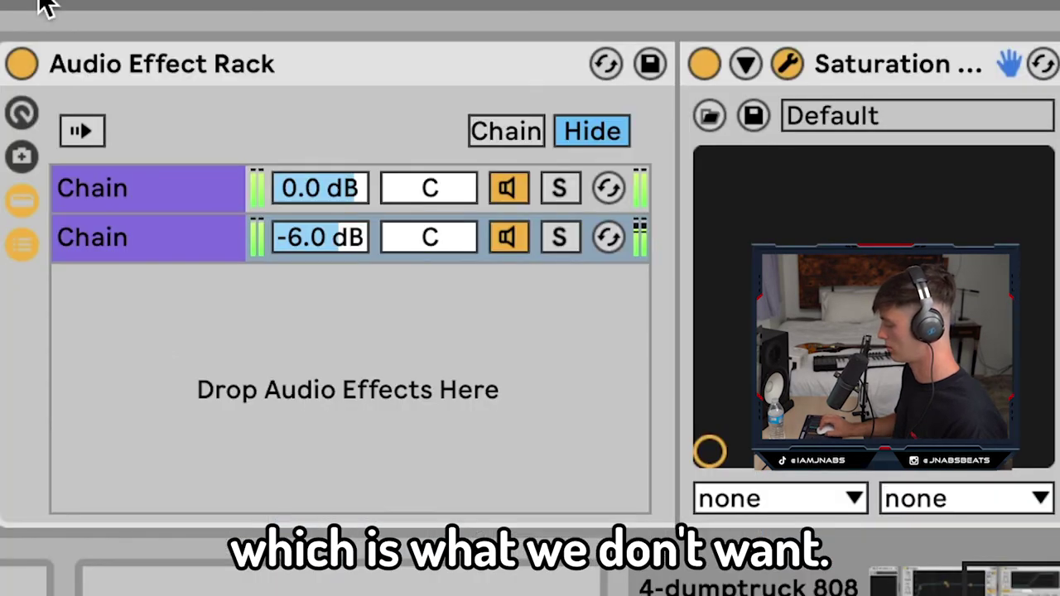
Compare the 808's sound with the Saturation Knob rack bypassed and active.
left_click(767, 476)
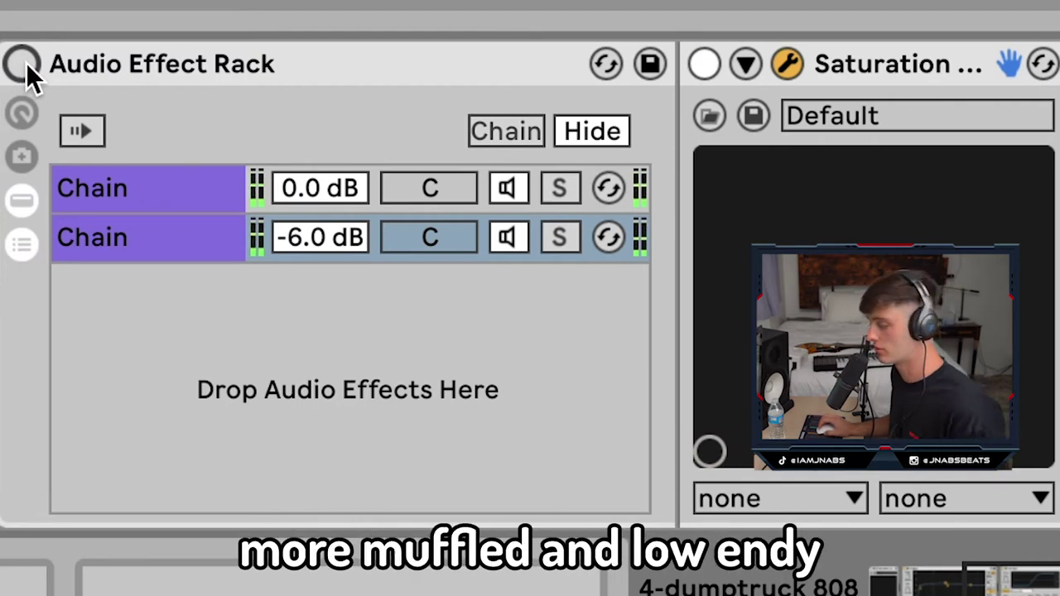
left_click(21, 63)
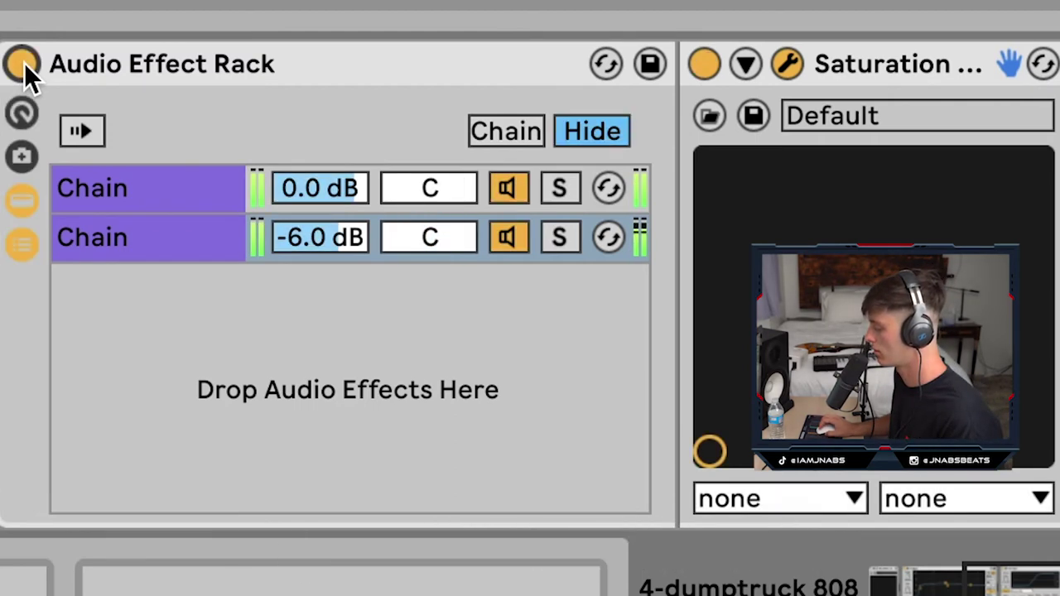
left_click(21, 63)
left_click(21, 63)
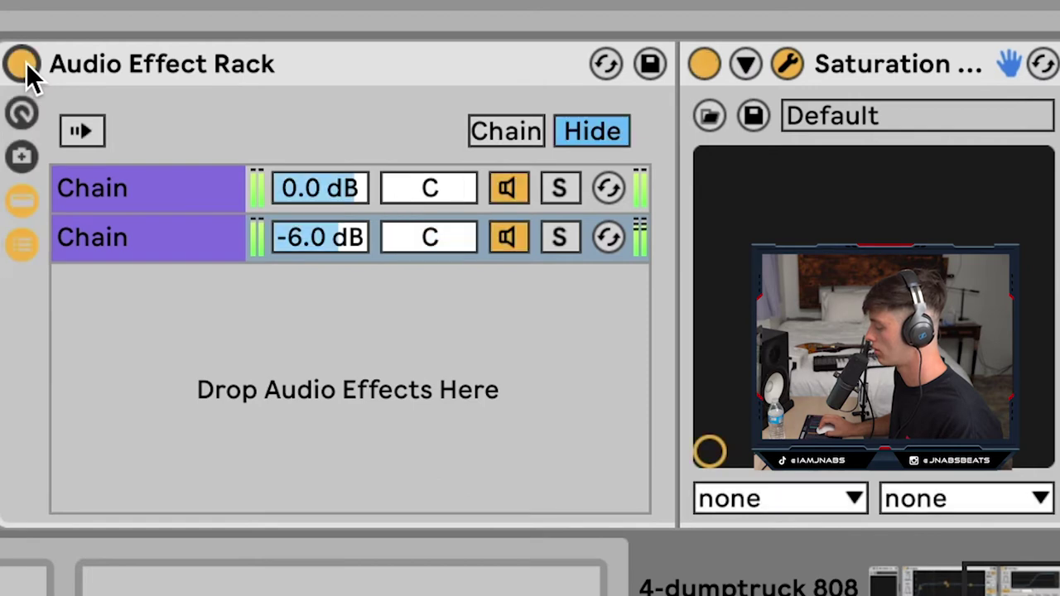
left_click(275, 237)
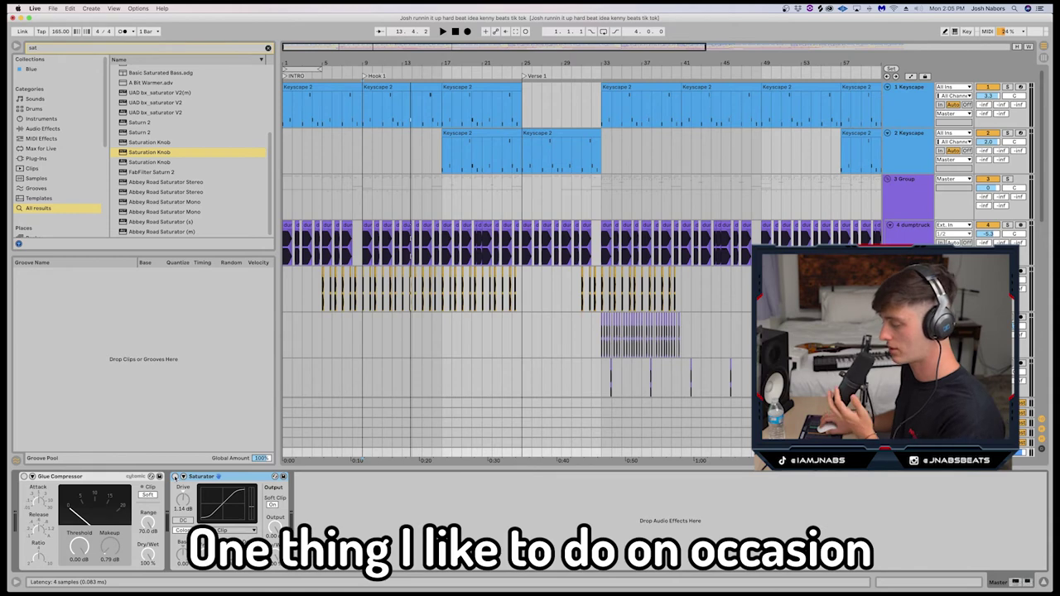
Enable the Saturator on the Master track and audition it at 1.14 dB drive with Soft Clip on.
left_click(175, 477)
left_click(183, 500)
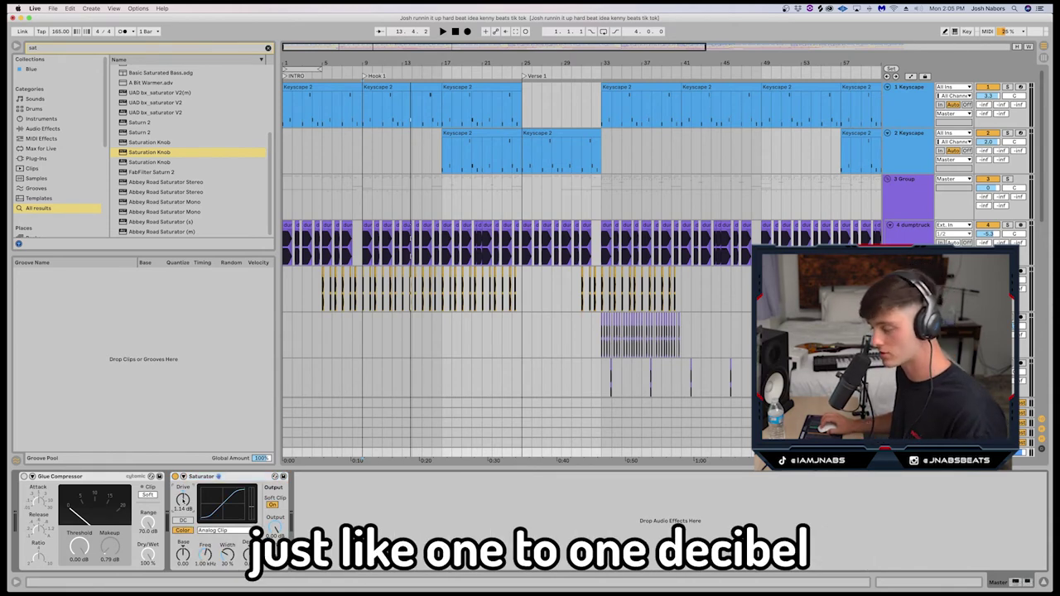
key("space")
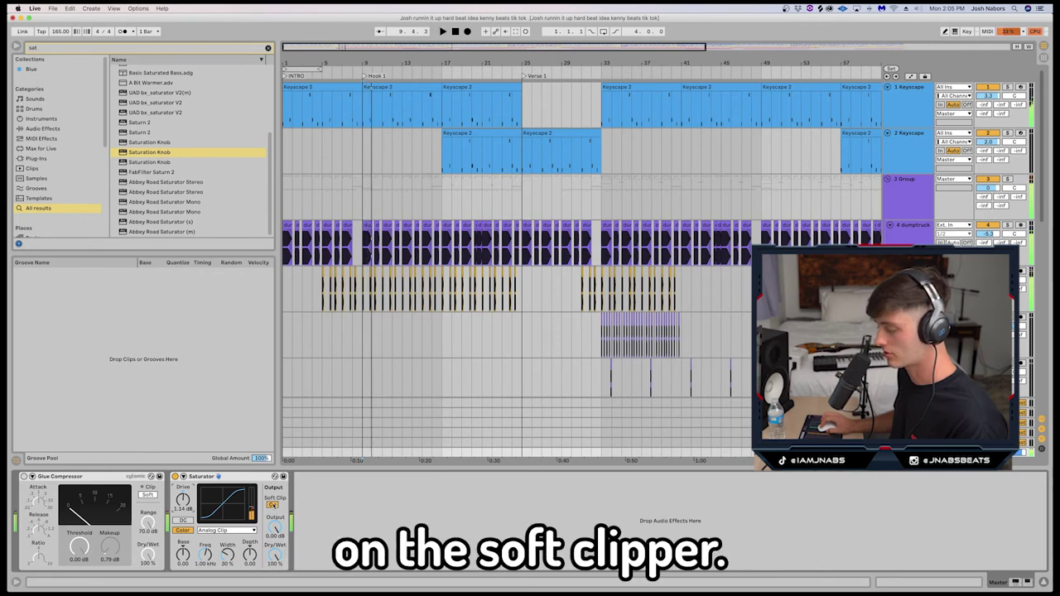
key("space")
key("space")
left_click(272, 504)
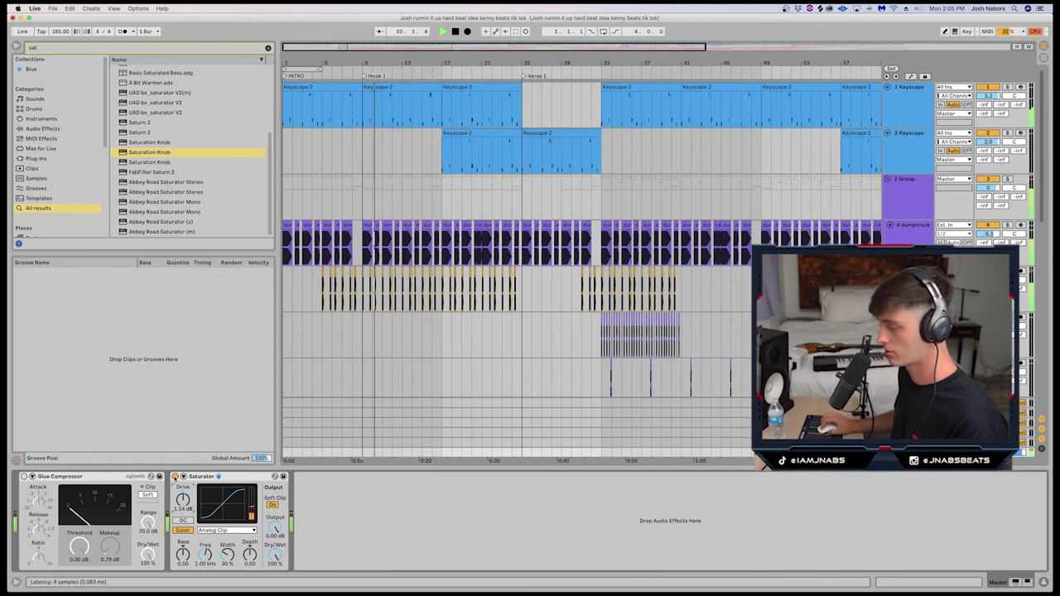
Compare the mix with the Master track's Saturator bypassed and active, and with its Soft Clip off and on.
key("space")
left_click(174, 477)
key("space")
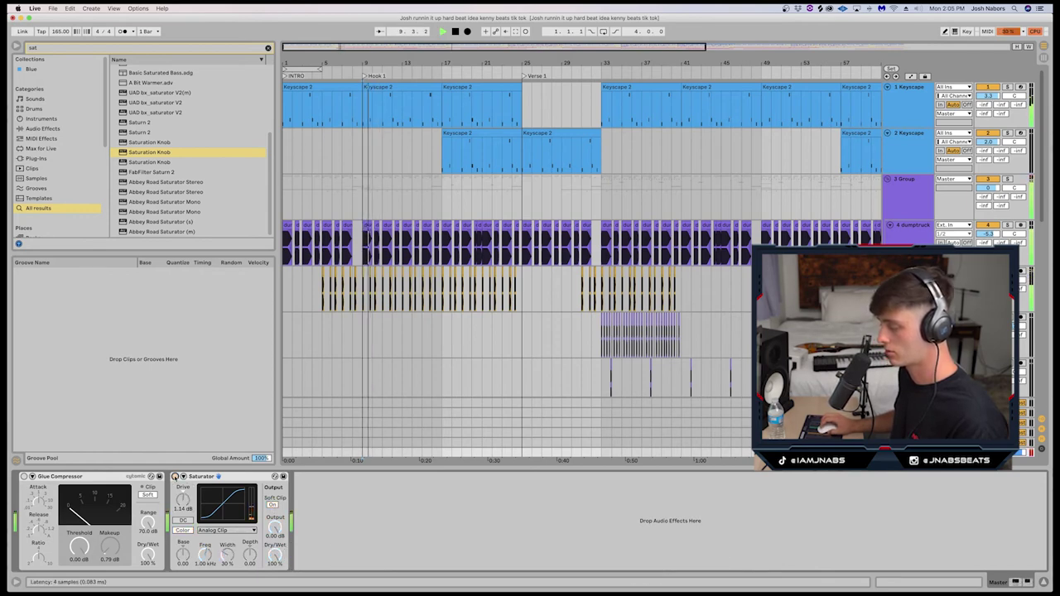
key("space")
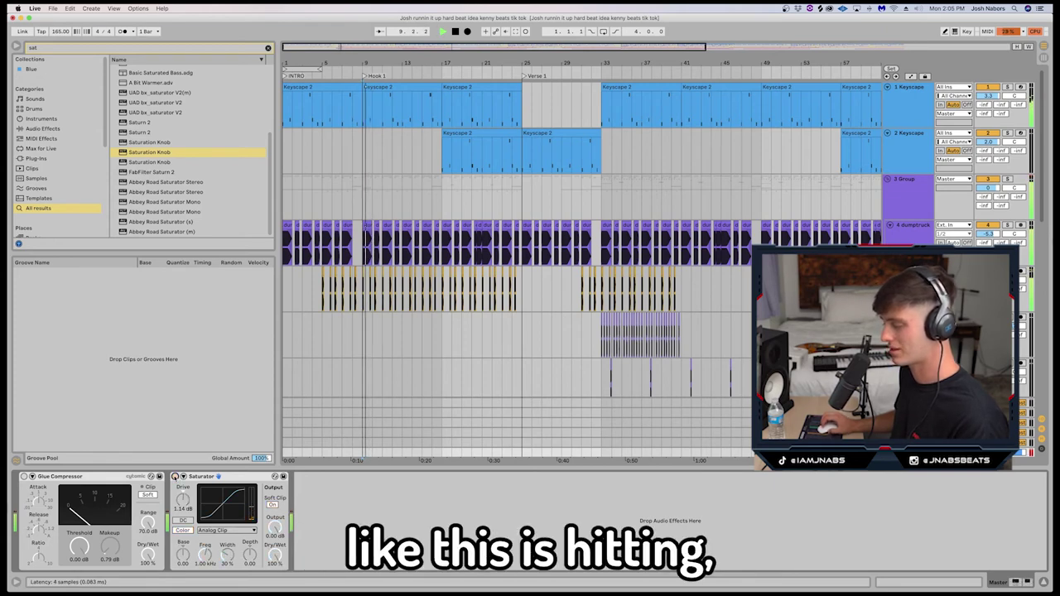
key("0")
key("space")
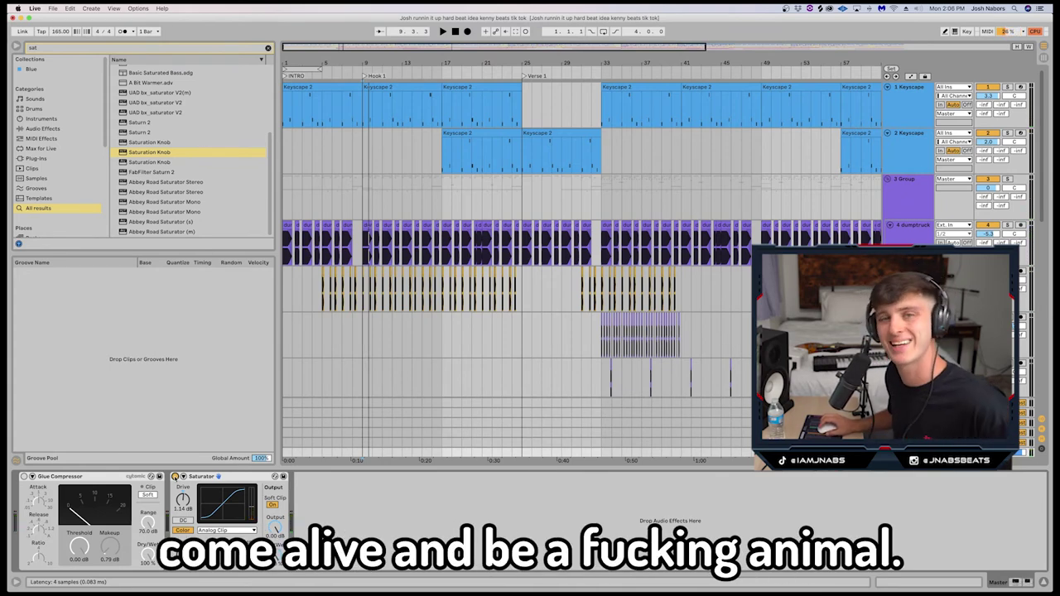
left_click(272, 505)
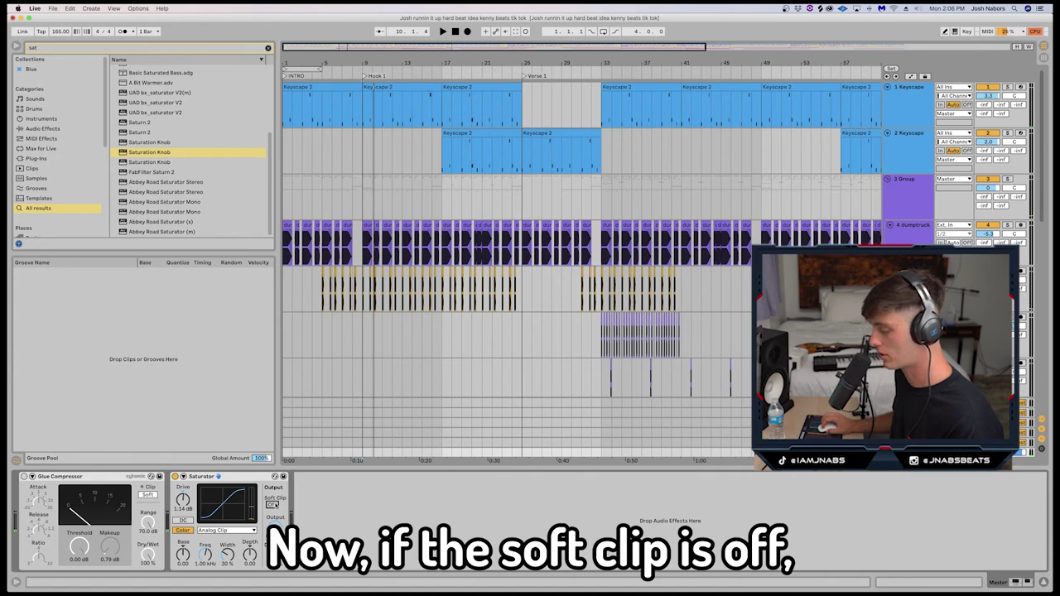
left_click(273, 505)
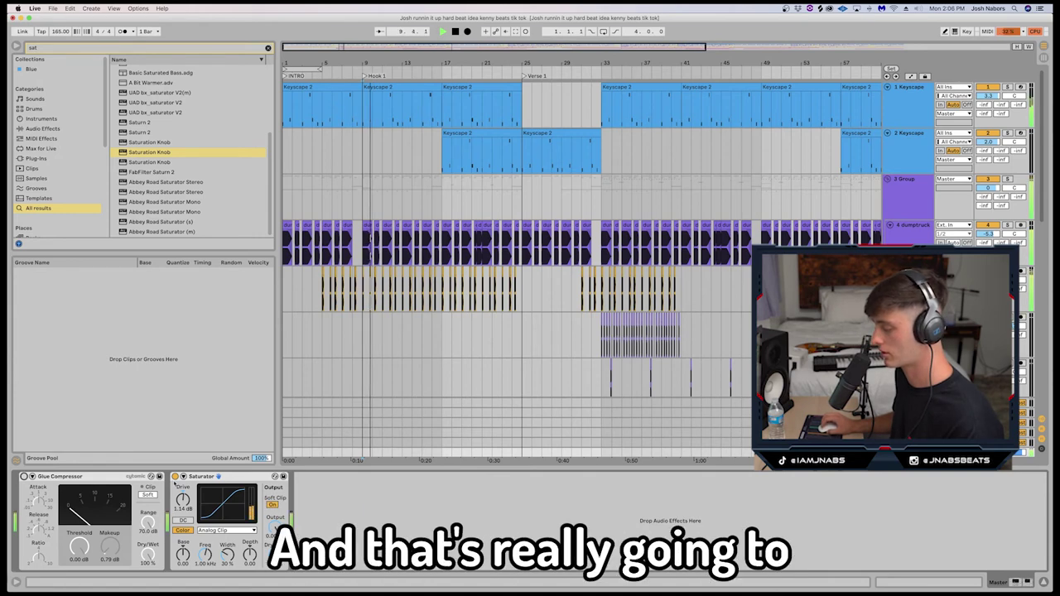